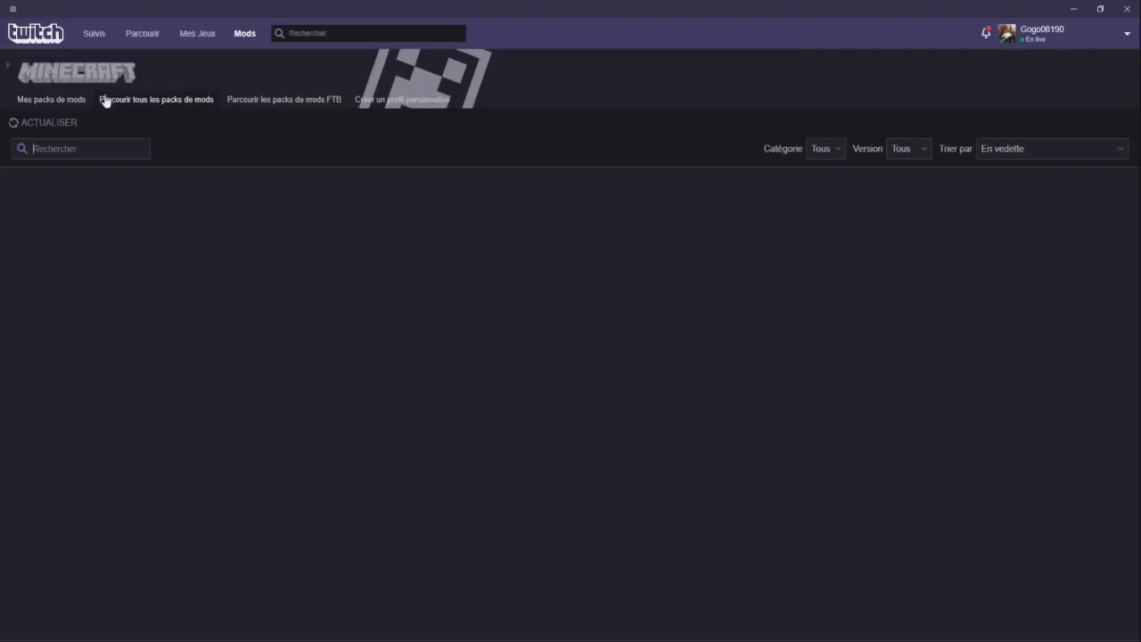
# Search all the available modpacks for "Ragnamo"
pyautogui.write('Ragnamo')
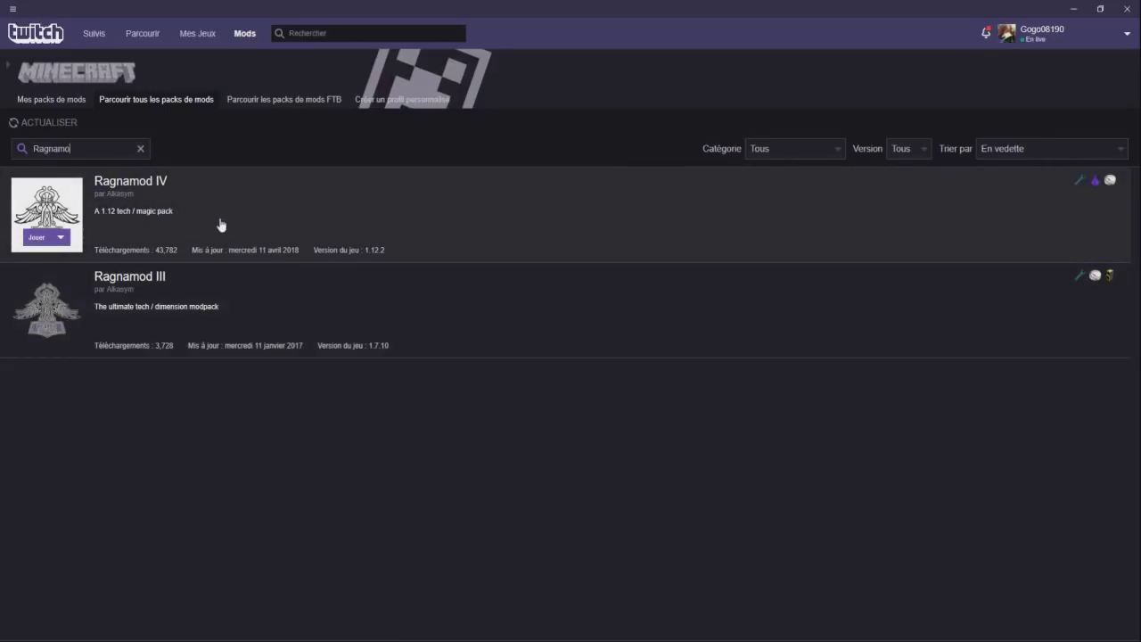
# Launch the installed Project Ozone 2 Reloaded modpack and start the game from the Minecraft launcher
pyautogui.click(76, 100)
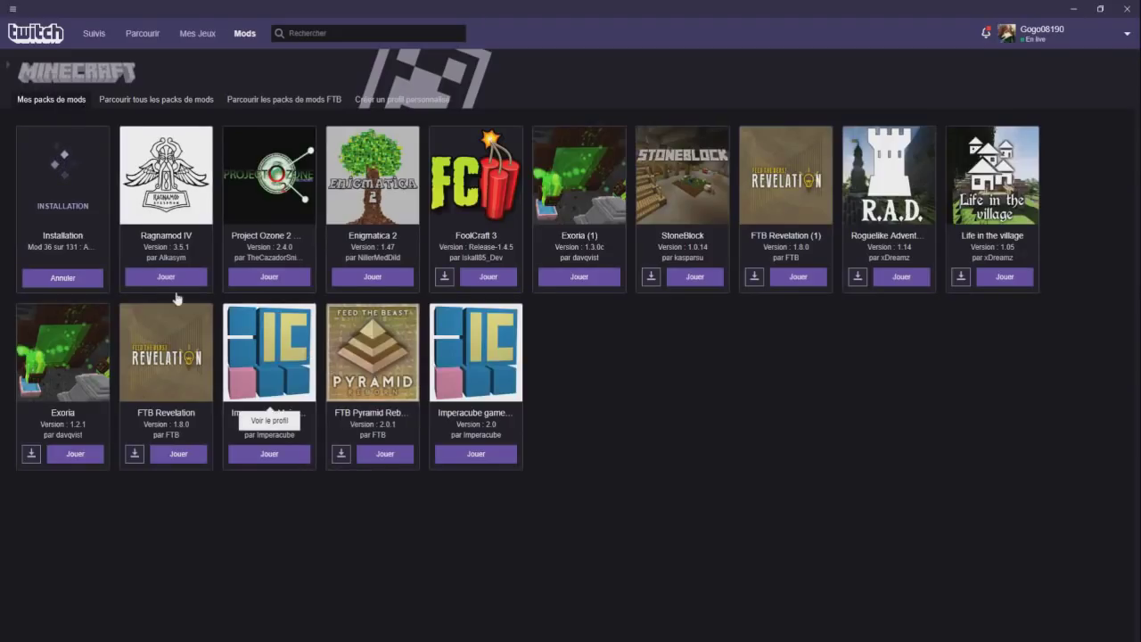
pyautogui.click(276, 277)
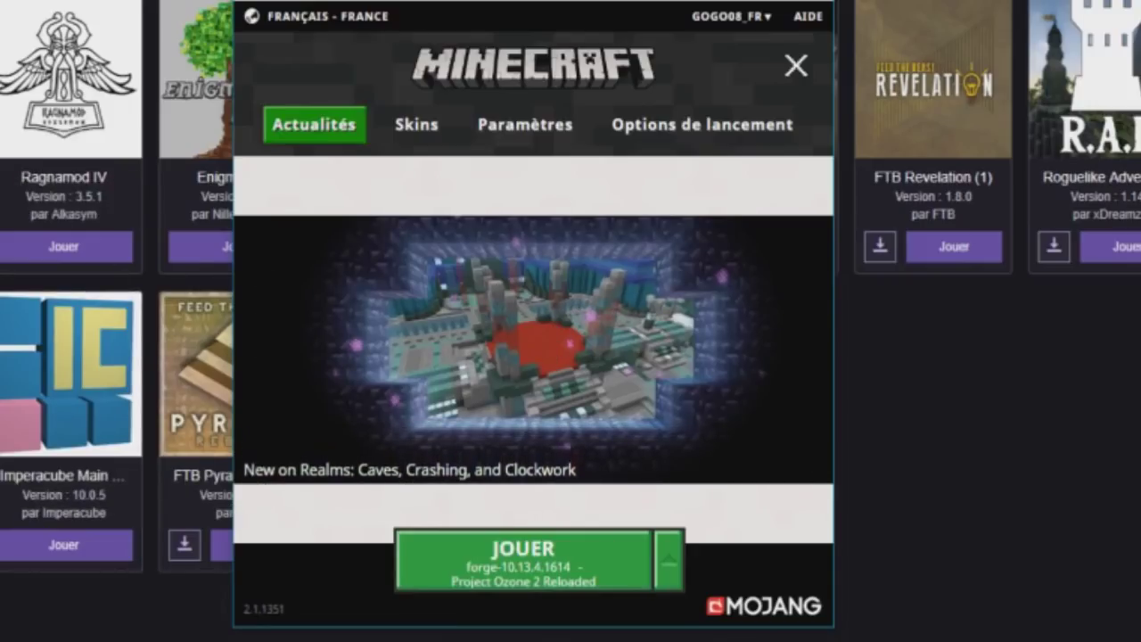
pyautogui.click(486, 562)
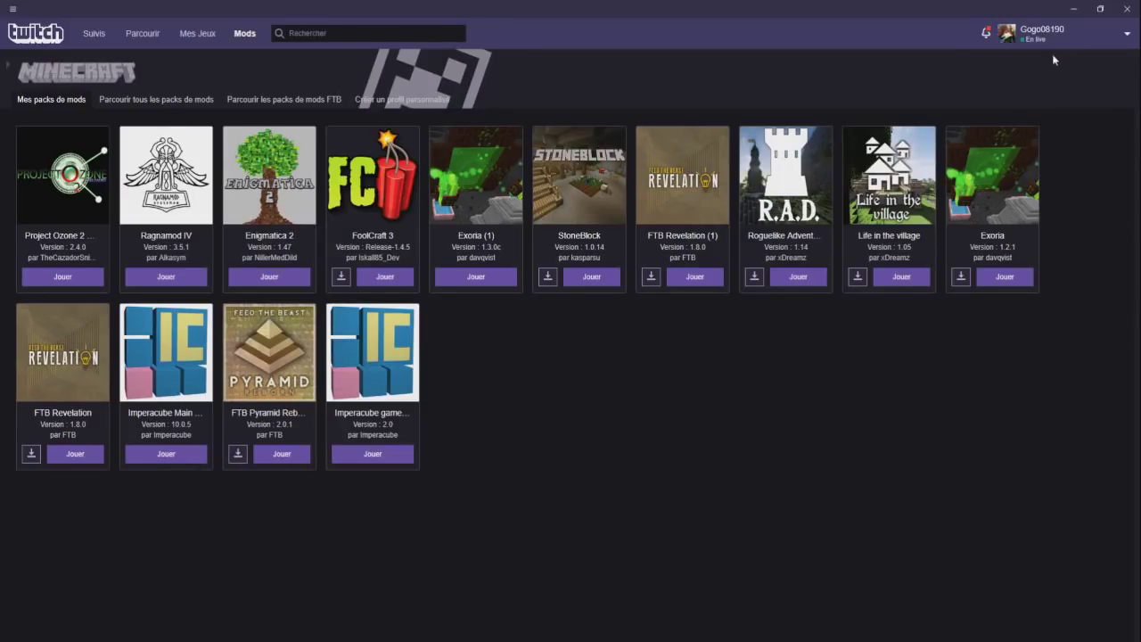
# Open the Twitch app's Minecraft settings and examine the preferred version, launcher, resolution and Java memory options
pyautogui.click(1099, 40)
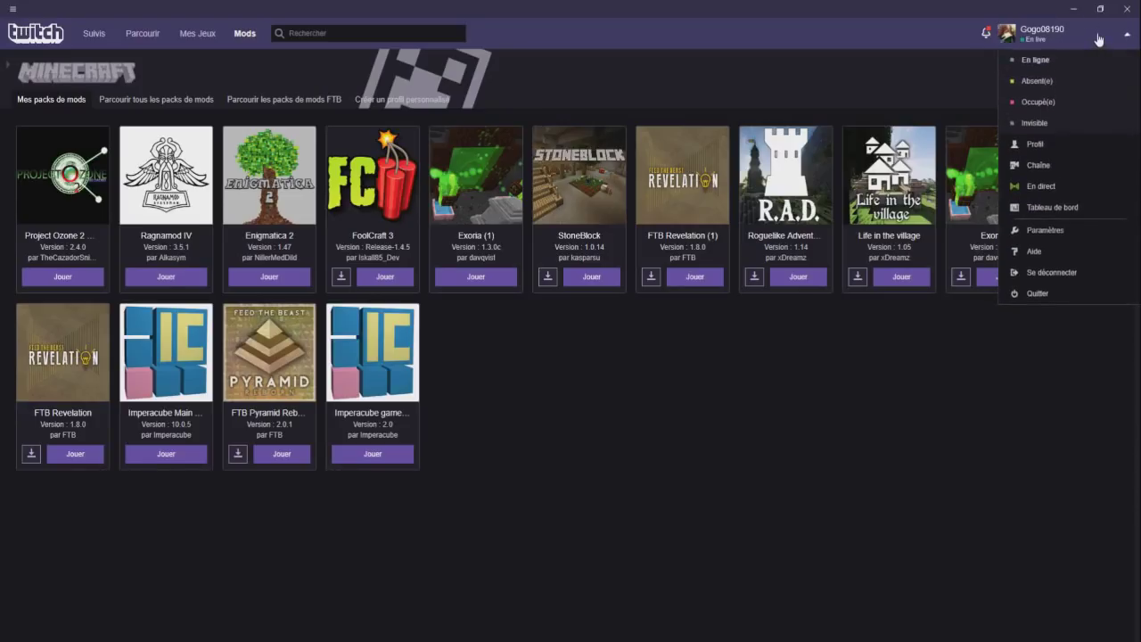
pyautogui.click(1052, 230)
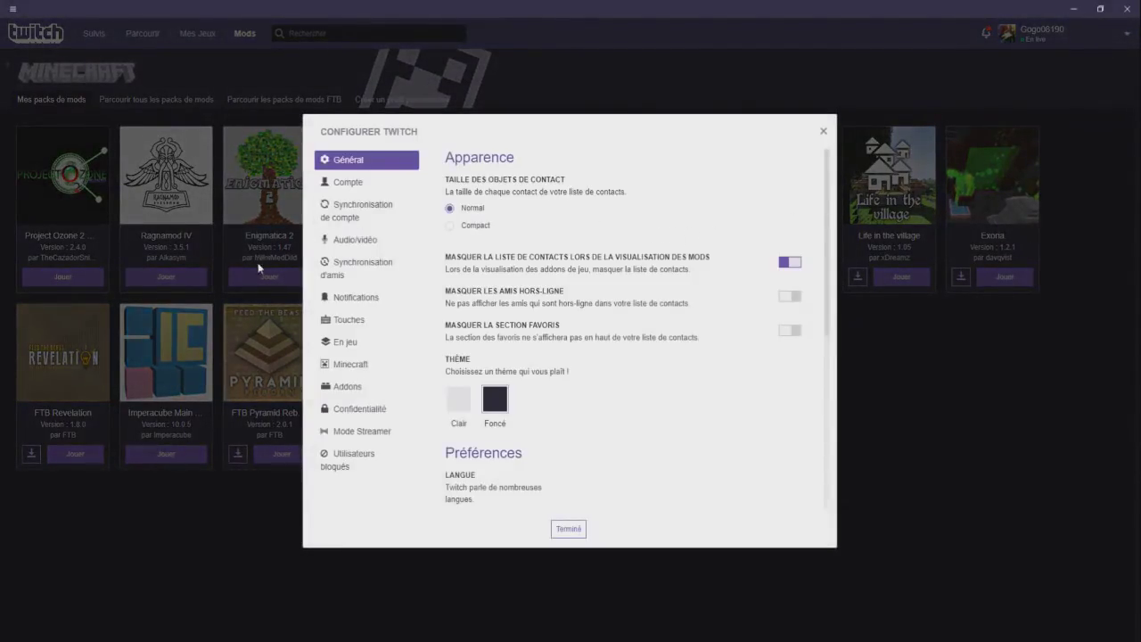
pyautogui.click(323, 369)
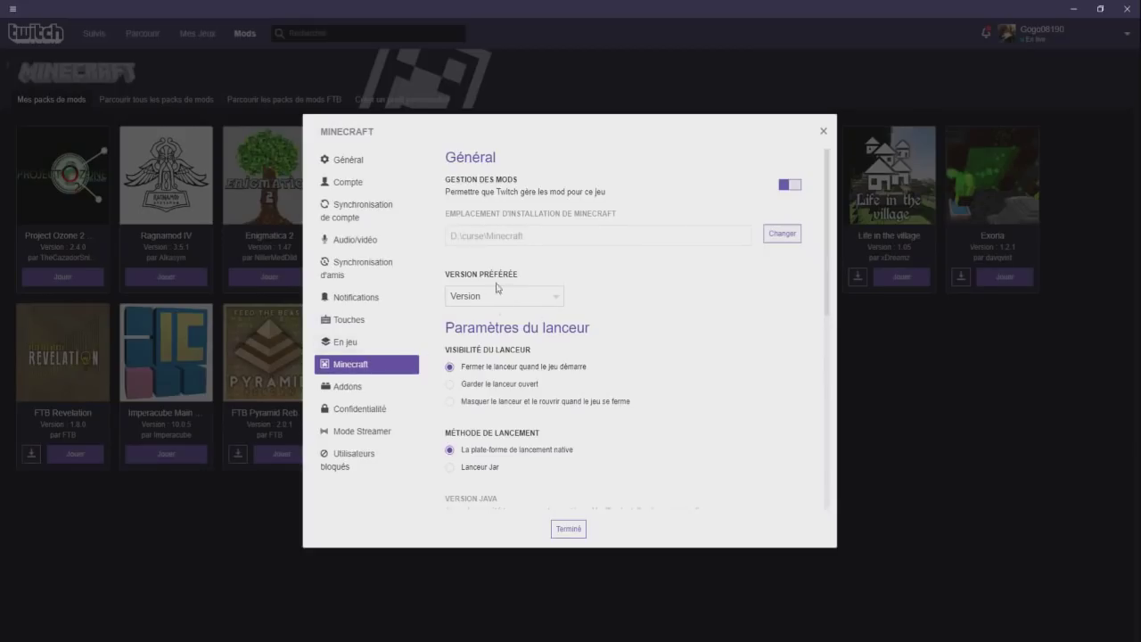
pyautogui.click(543, 300)
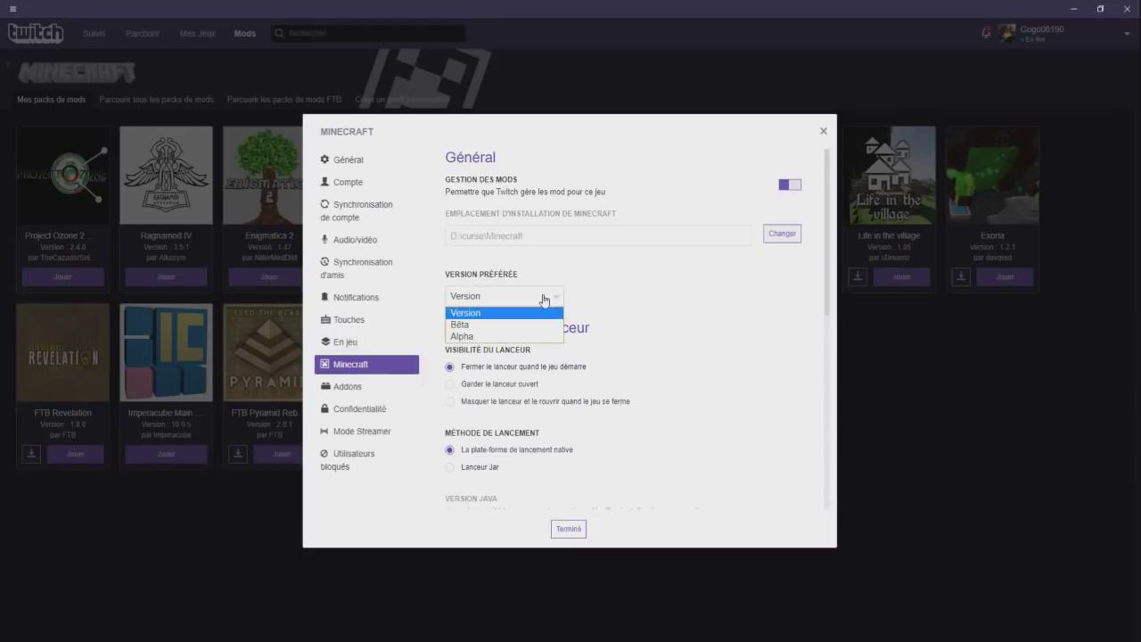
pyautogui.click(543, 300)
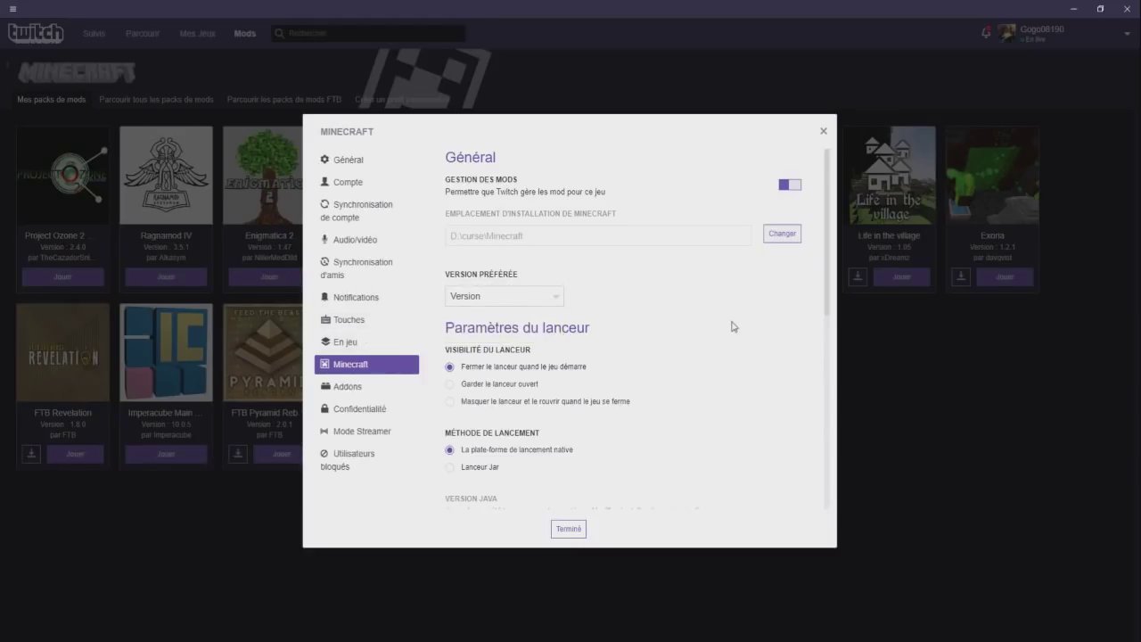
pyautogui.scroll(-1, 699, 346)
pyautogui.scroll(-1, 646, 336)
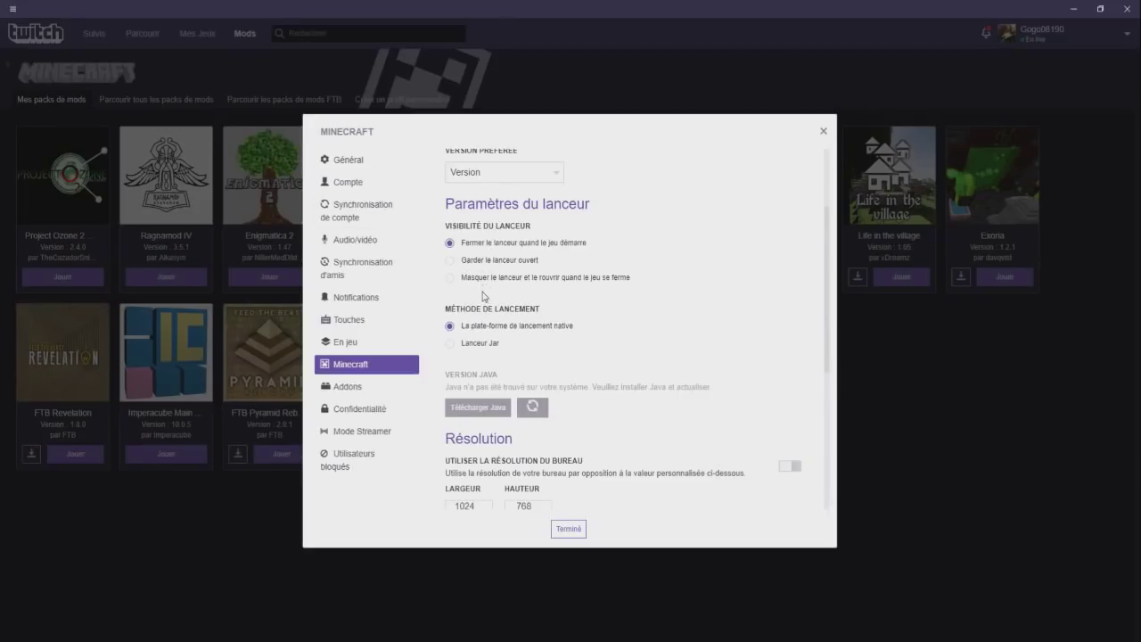
pyautogui.scroll(-2, 484, 303)
pyautogui.scroll(-1, 455, 346)
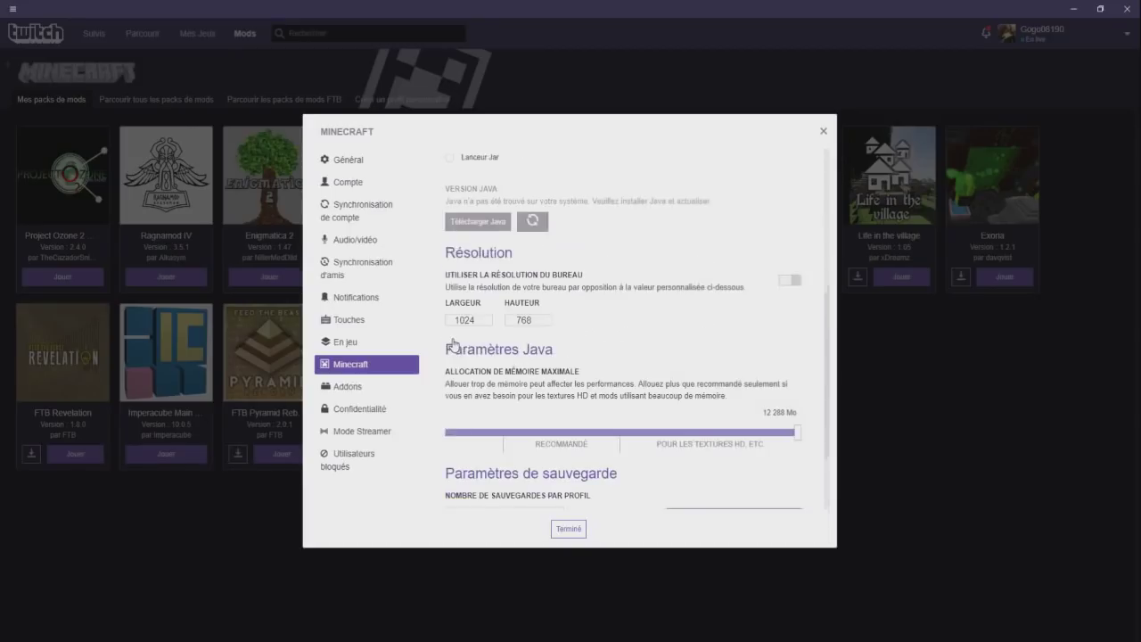
pyautogui.scroll(-1, 453, 344)
pyautogui.scroll(-1, 575, 268)
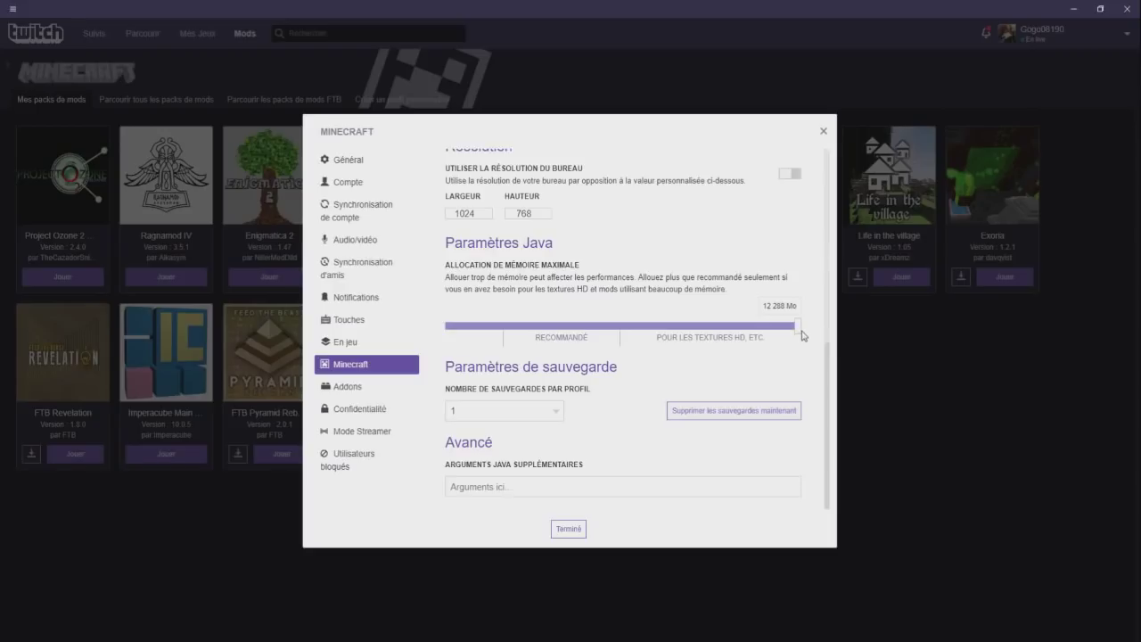
# Try maximum Java memory allocations of 2,816 MB, 6,144 MB and 9,216 MB for Minecraft
pyautogui.moveTo(796, 340); pyautogui.dragTo(522, 328)
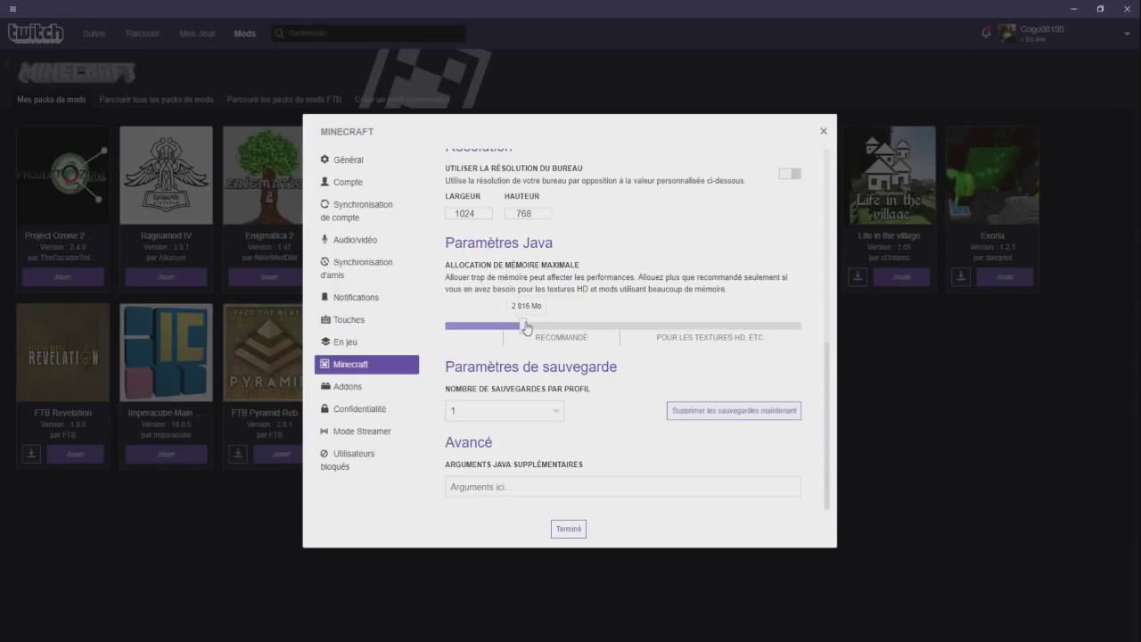
pyautogui.moveTo(525, 324); pyautogui.dragTo(619, 321)
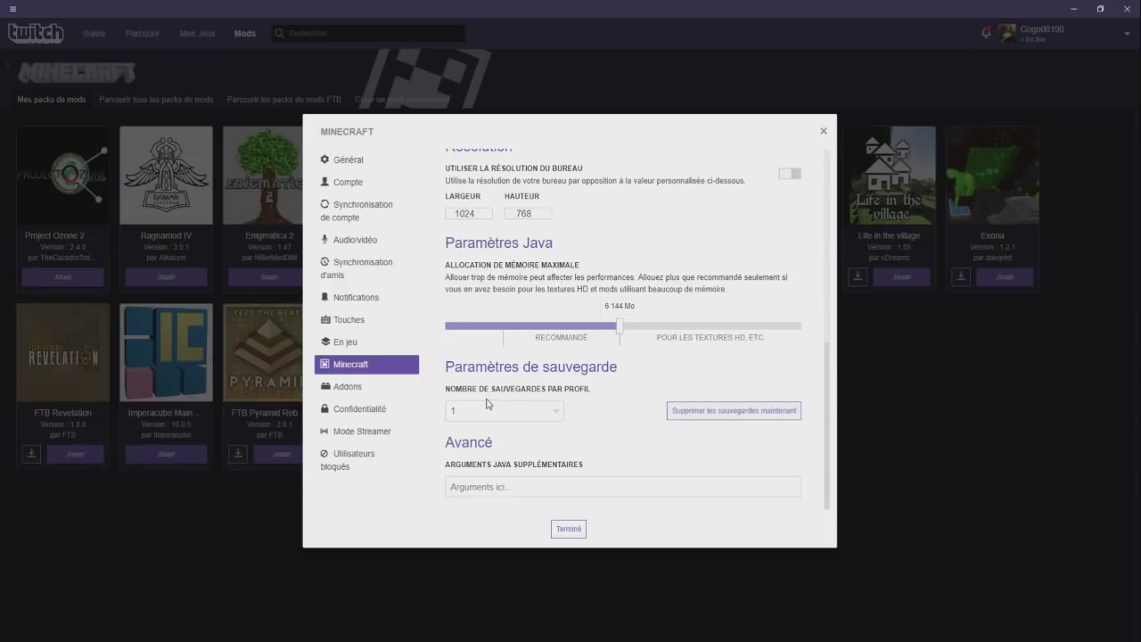
pyautogui.moveTo(618, 327)
pyautogui.mouseDown()
pyautogui.moveTo(596, 332)
pyautogui.moveTo(635, 328)
pyautogui.mouseUp()
pyautogui.moveTo(636, 327); pyautogui.dragTo(710, 329)
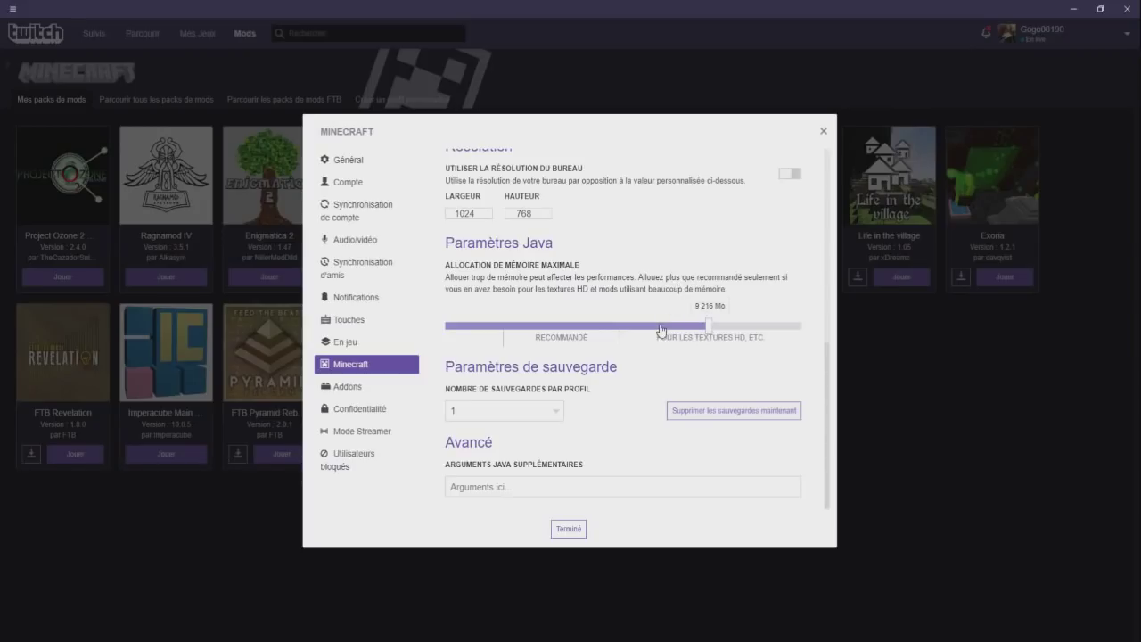
# Set the maximum Java memory allocation to 12,288 MB and close the settings
pyautogui.moveTo(711, 334); pyautogui.dragTo(869, 307)
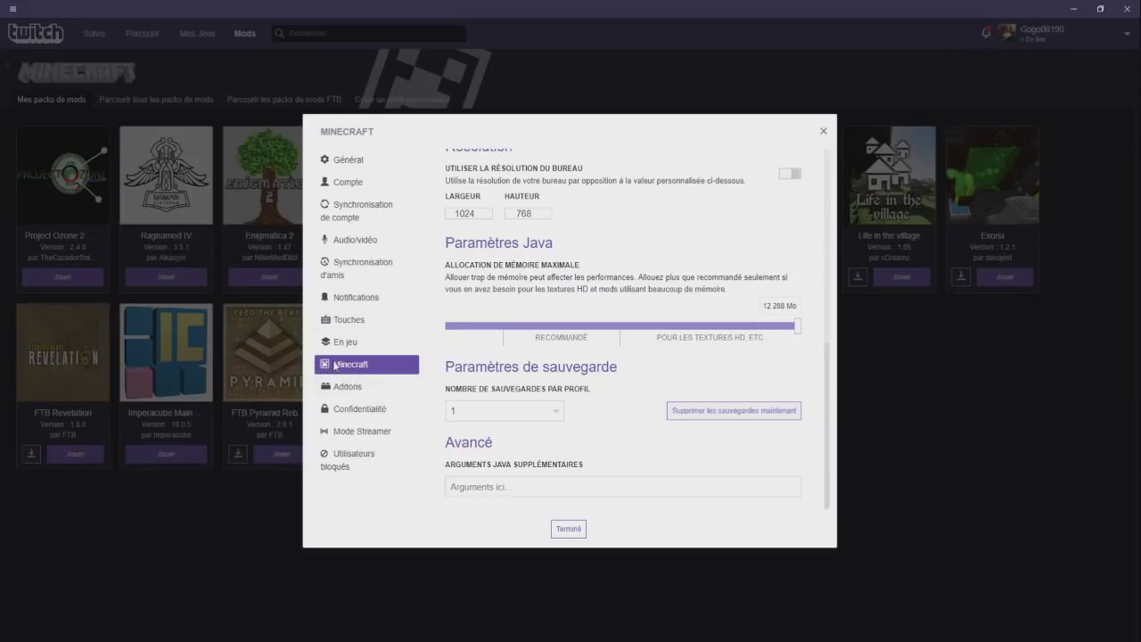
pyautogui.moveTo(798, 326); pyautogui.dragTo(943, 330)
pyautogui.moveTo(797, 334); pyautogui.dragTo(868, 305)
pyautogui.click(567, 528)
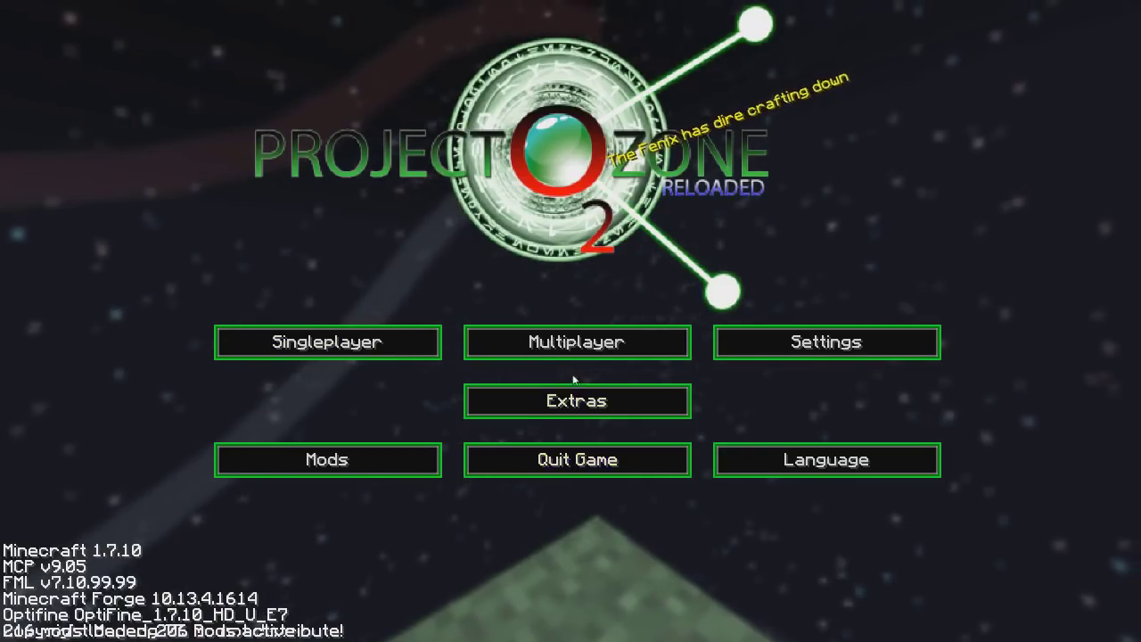
# In Minecraft, add a multiplayer server named PalaMyKins with the address play.pumpmykins.eu
pyautogui.click(562, 350)
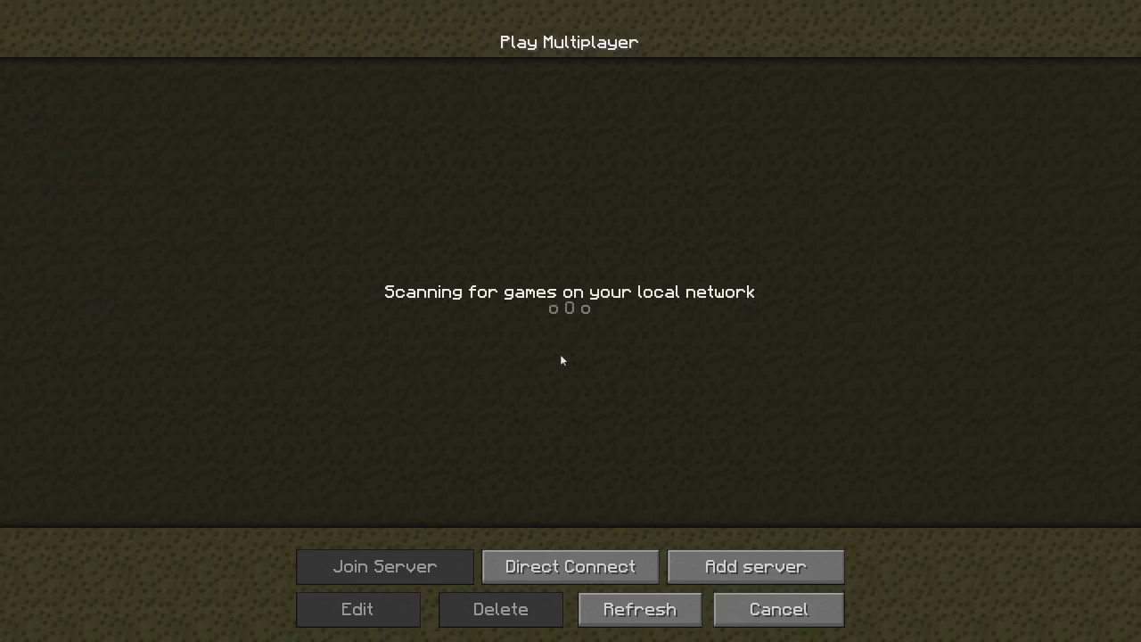
pyautogui.click(743, 578)
pyautogui.hotkey('ctrl', 'a')
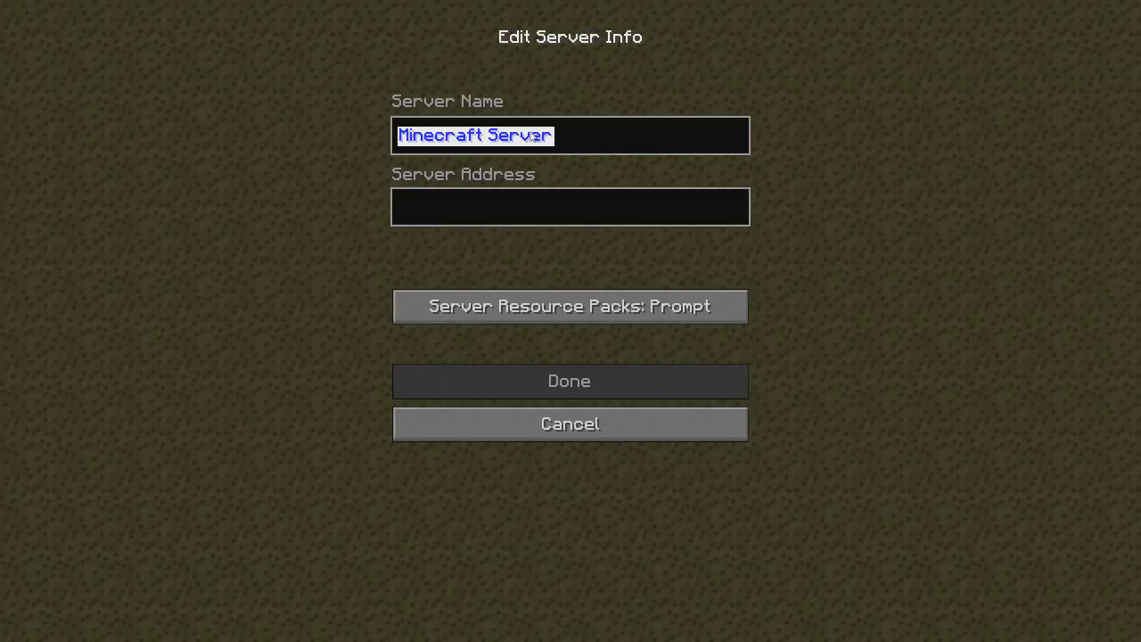
pyautogui.write('PalaMyKins')
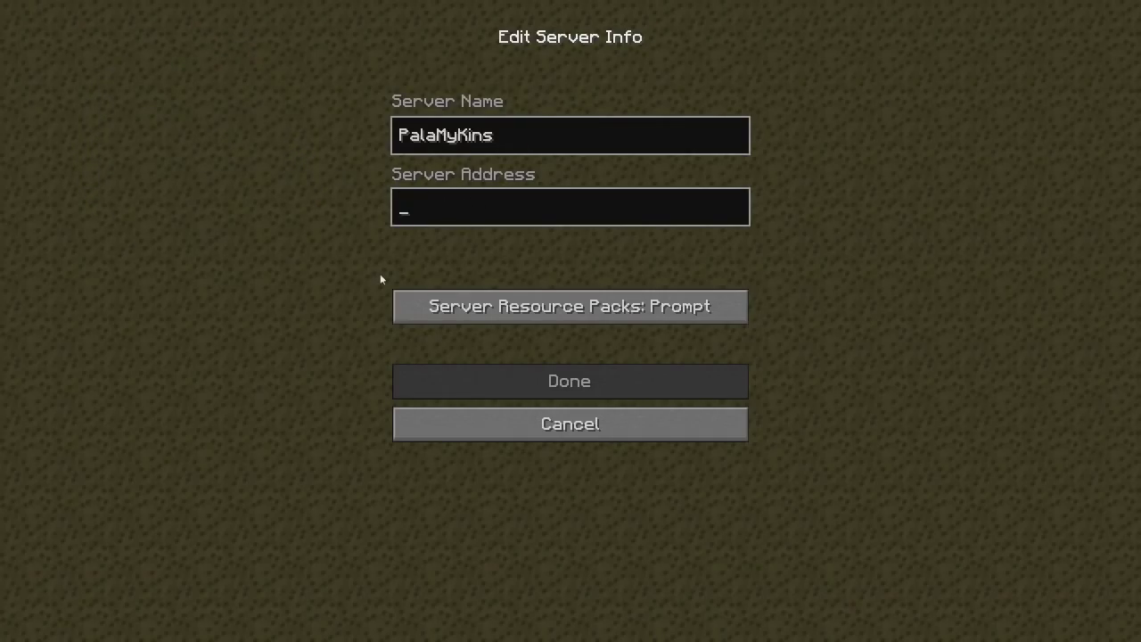
pyautogui.write('play.pumpmykins.eu')
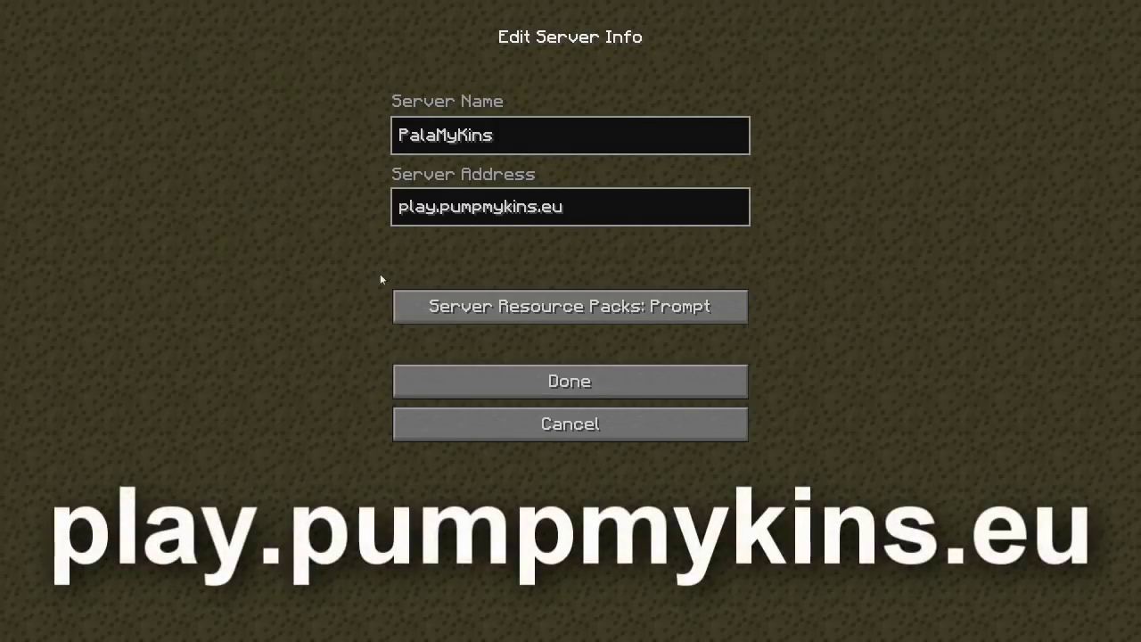
pyautogui.click(541, 378)
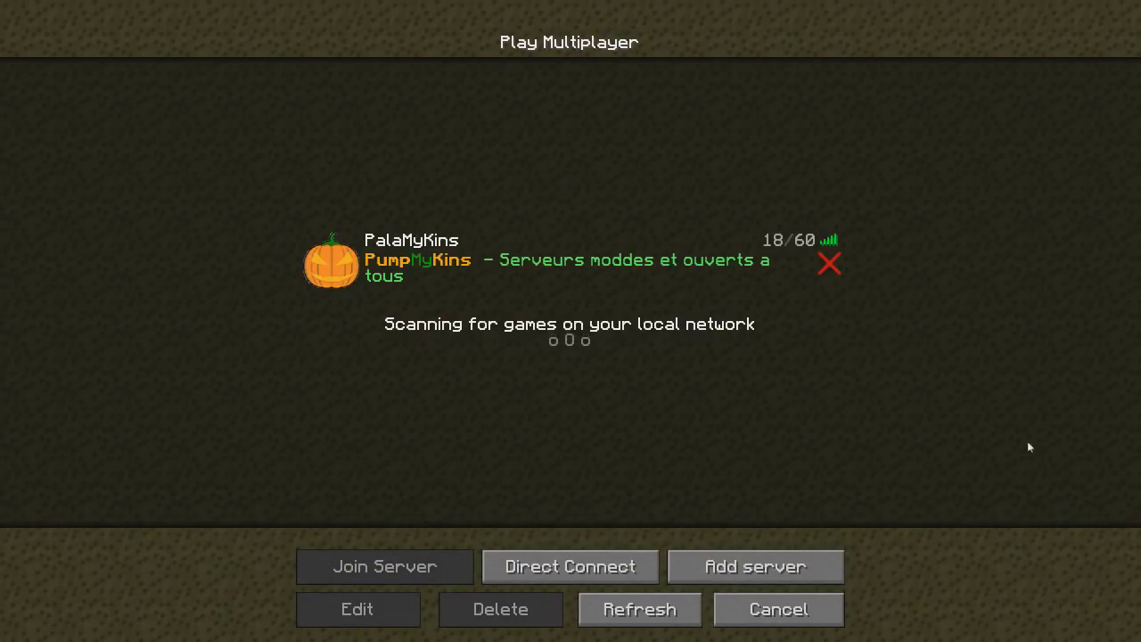
# Check the PalaMyKins server's compatibility indicator and join that server
pyautogui.moveTo(830, 261)
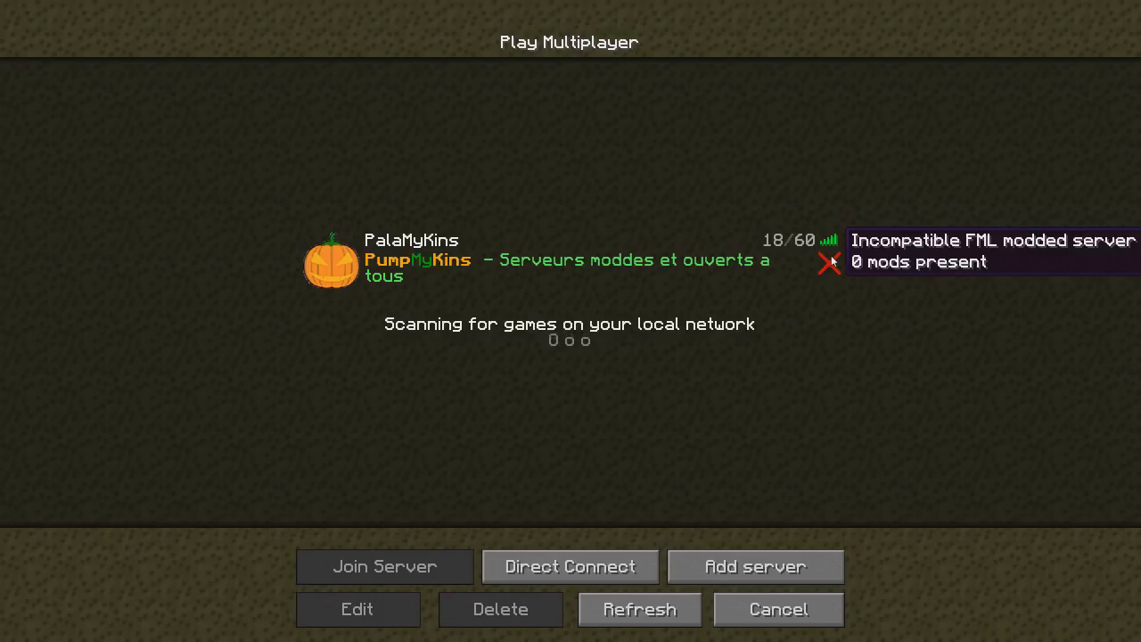
pyautogui.click(550, 270)
pyautogui.click(385, 575)
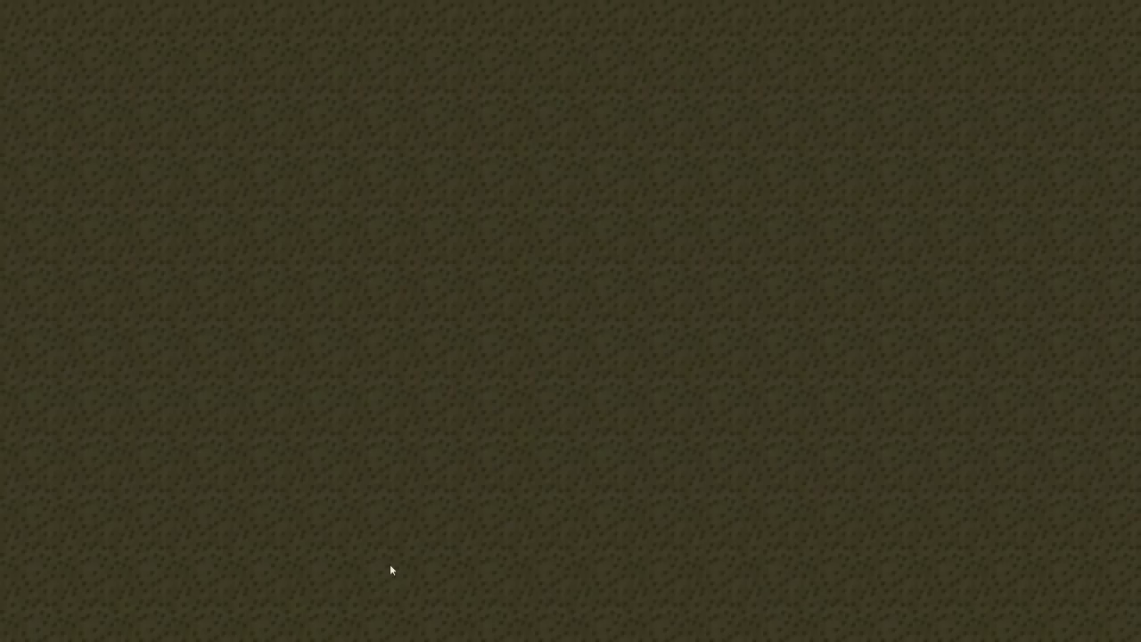